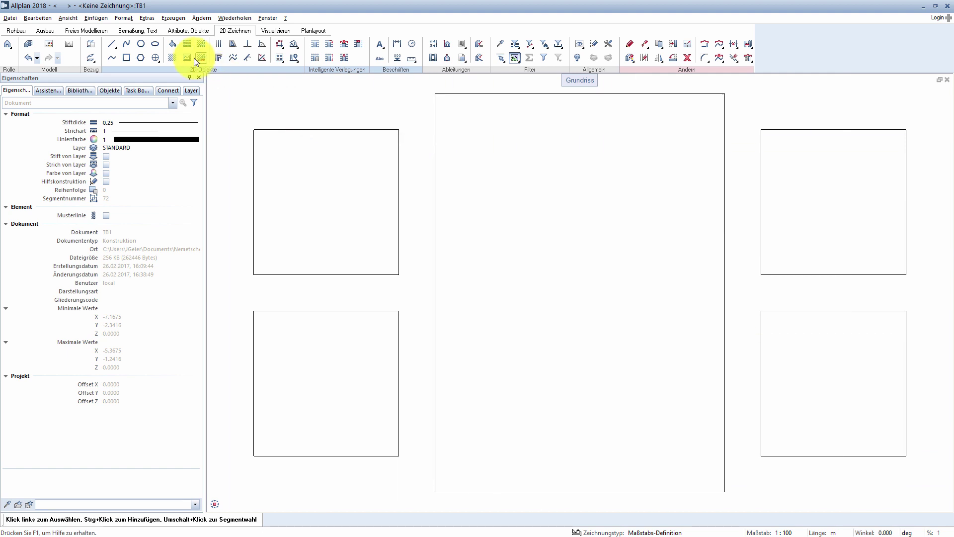
# Step: Start a Füllfläche and open its colour chooser, currently showing standard colour 126
pyautogui.click(177, 46)
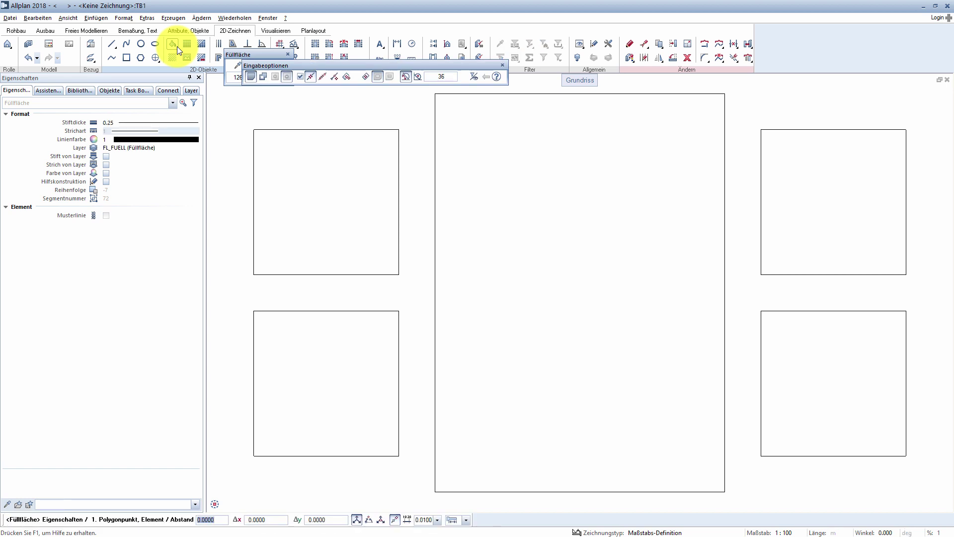
pyautogui.moveTo(291, 67); pyautogui.dragTo(380, 84)
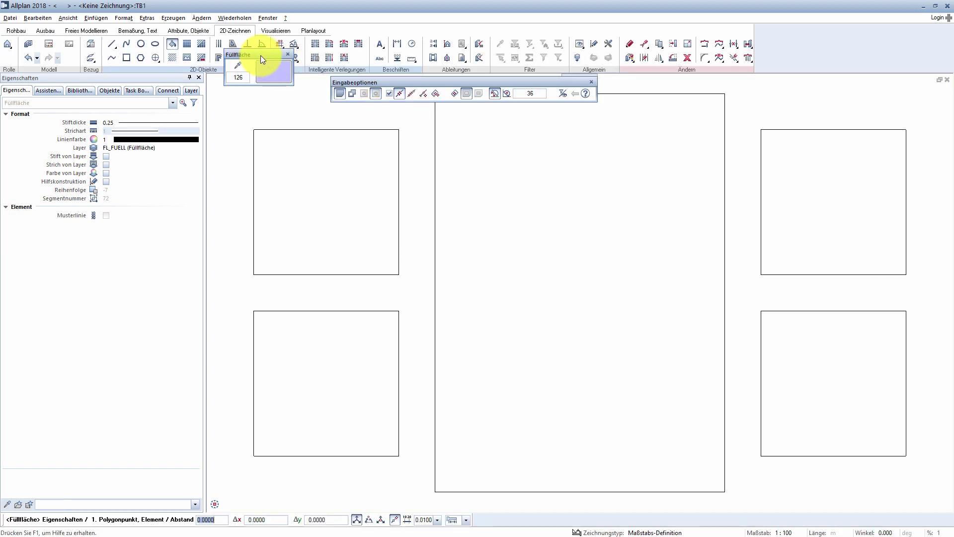
pyautogui.moveTo(266, 92); pyautogui.dragTo(266, 88)
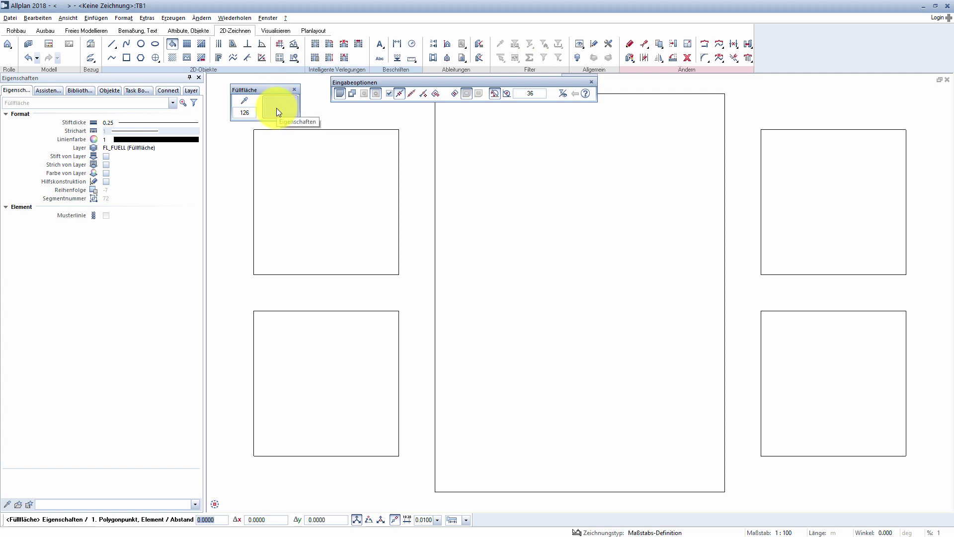
pyautogui.click(277, 108)
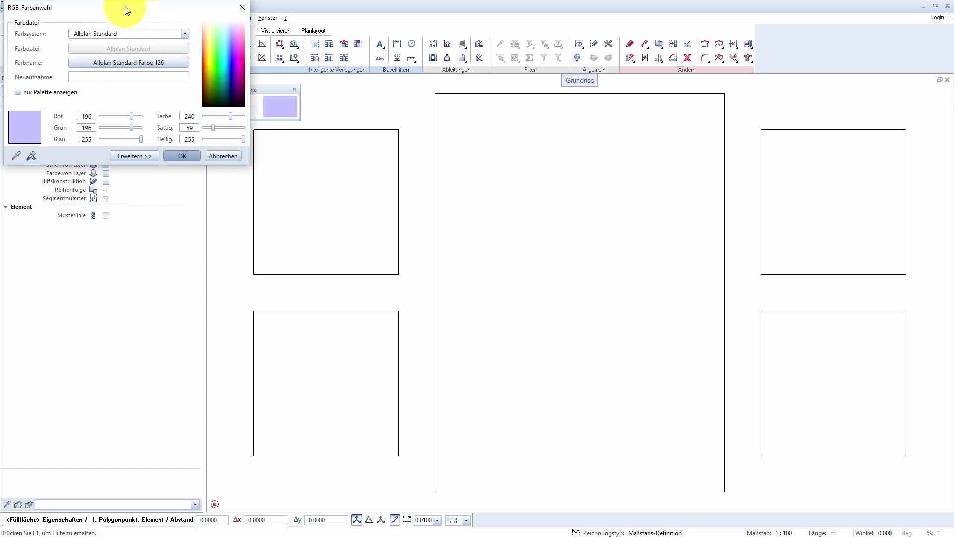
# Step: Choose standard colour 102 red as the fill, then expand to Farbverlauf und Transparenz
pyautogui.click(118, 67)
pyautogui.scroll(-2, 119, 167)
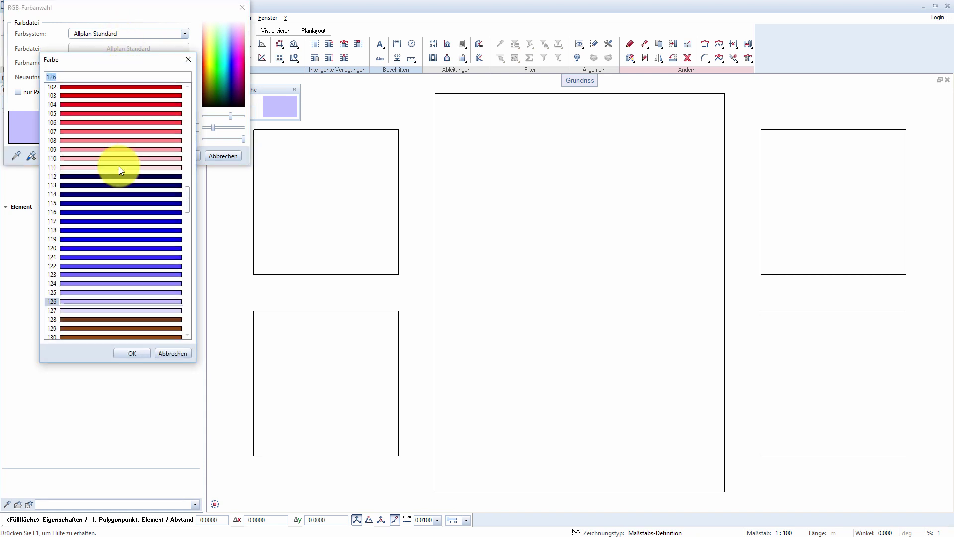
pyautogui.scroll(5, 118, 166)
pyautogui.scroll(2, 118, 166)
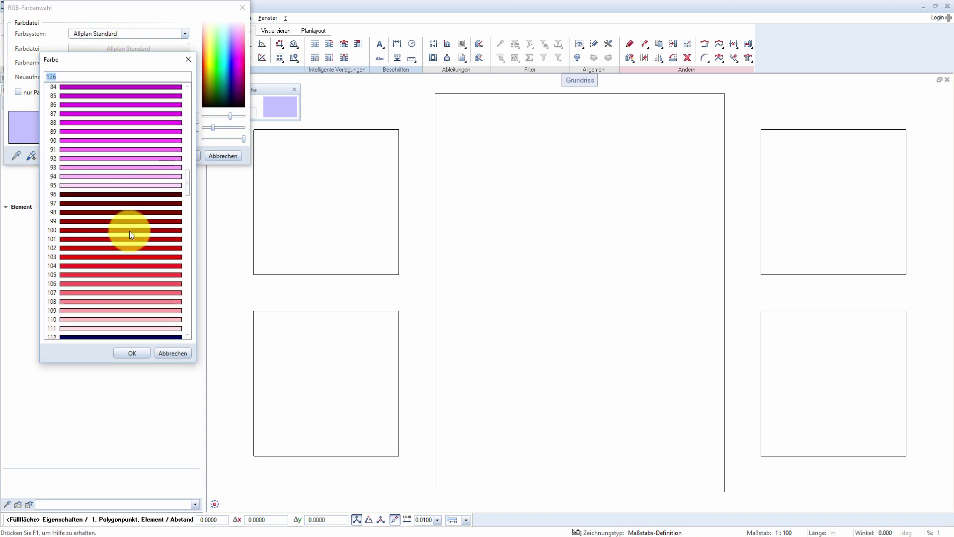
pyautogui.doubleClick(129, 247)
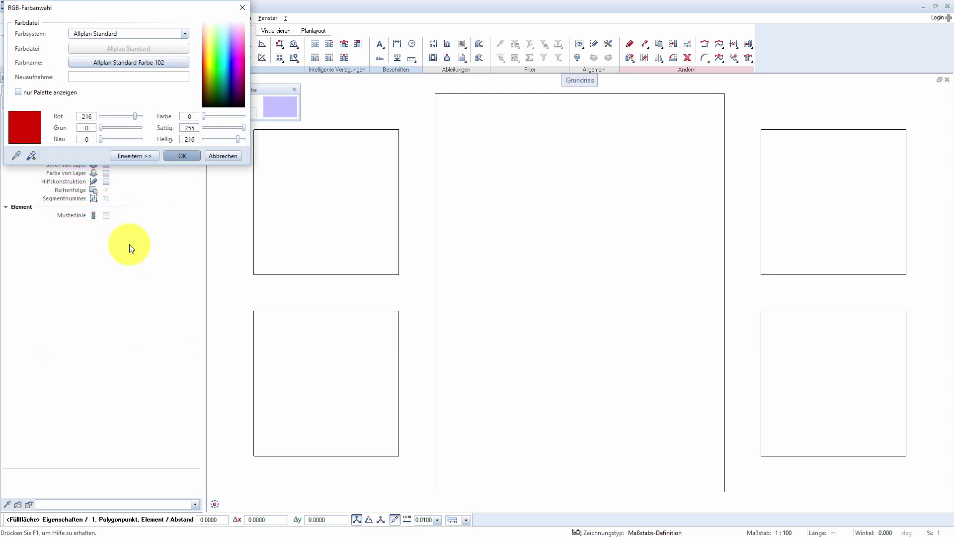
pyautogui.click(130, 156)
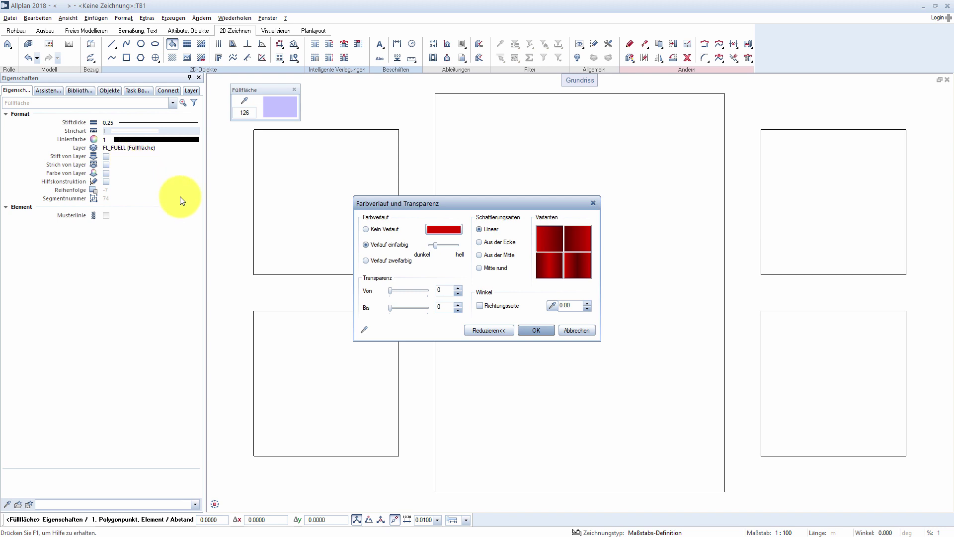
# Step: Switch to Verlauf einfarbig and set its colour to brown standard colour 14
pyautogui.click(367, 246)
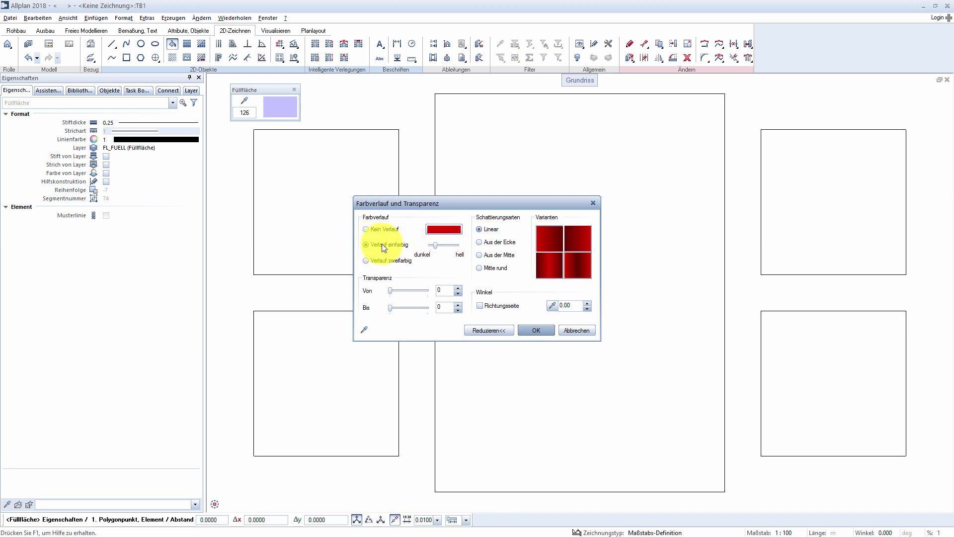
pyautogui.click(441, 229)
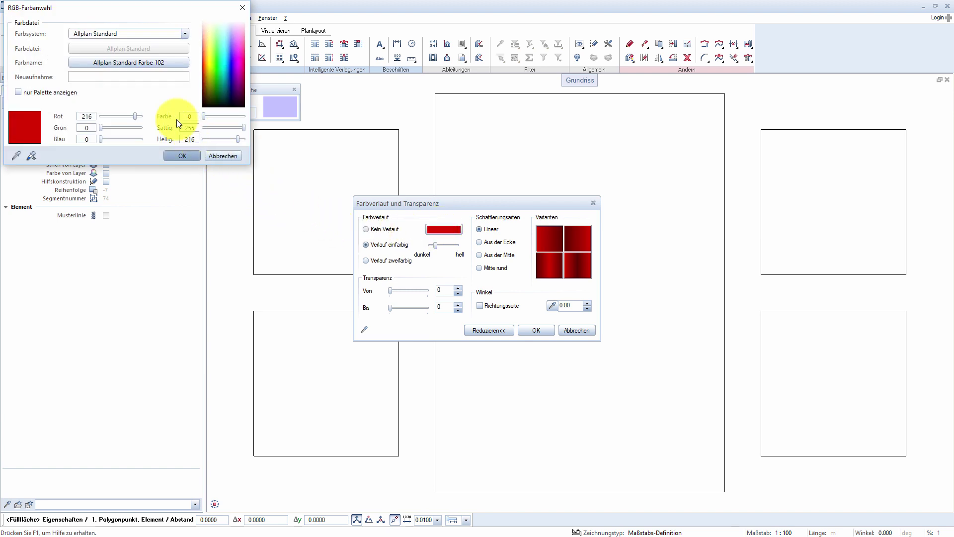
pyautogui.click(142, 64)
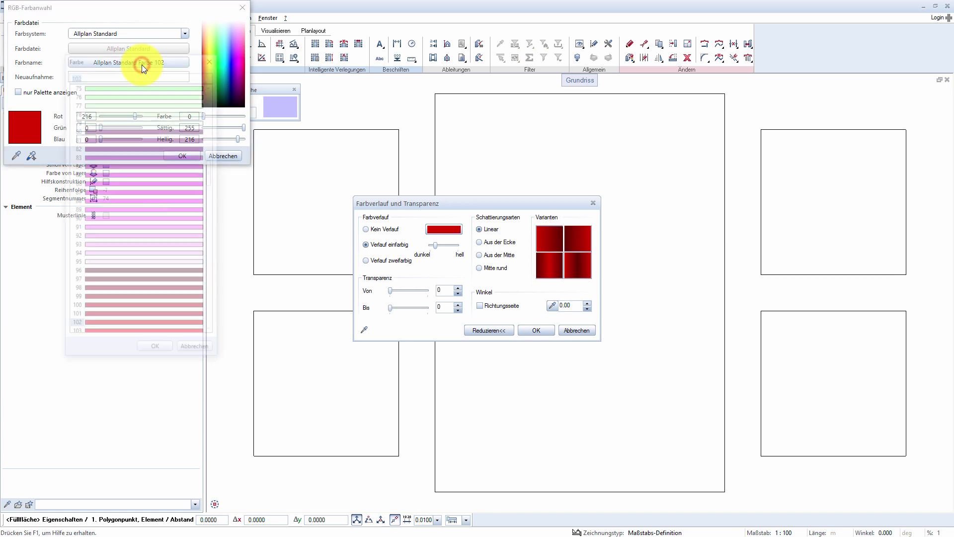
pyautogui.moveTo(213, 171); pyautogui.dragTo(210, 106)
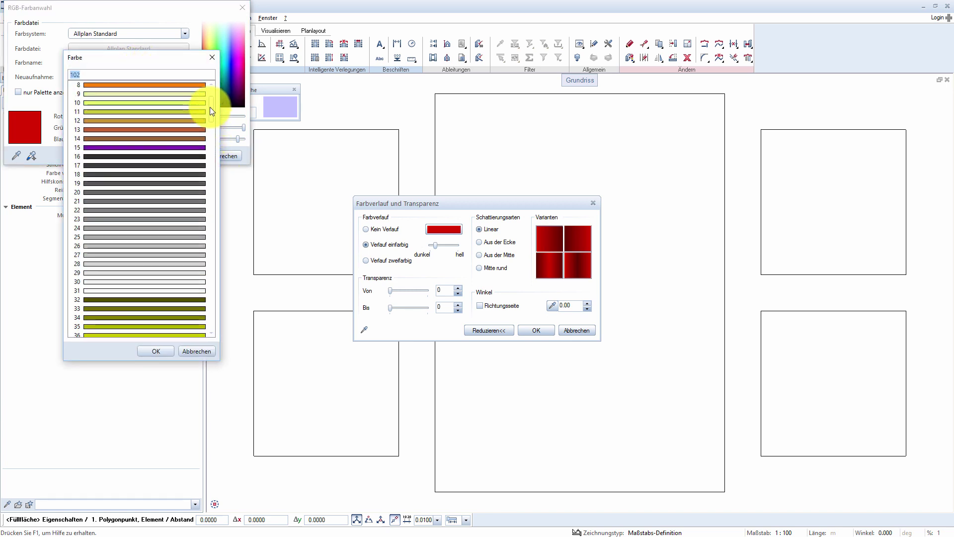
pyautogui.doubleClick(124, 139)
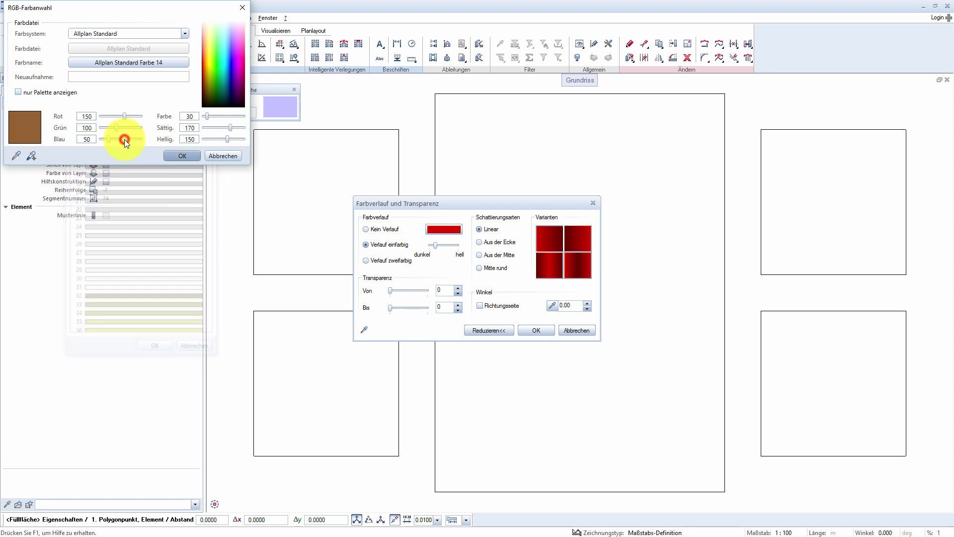
pyautogui.click(175, 156)
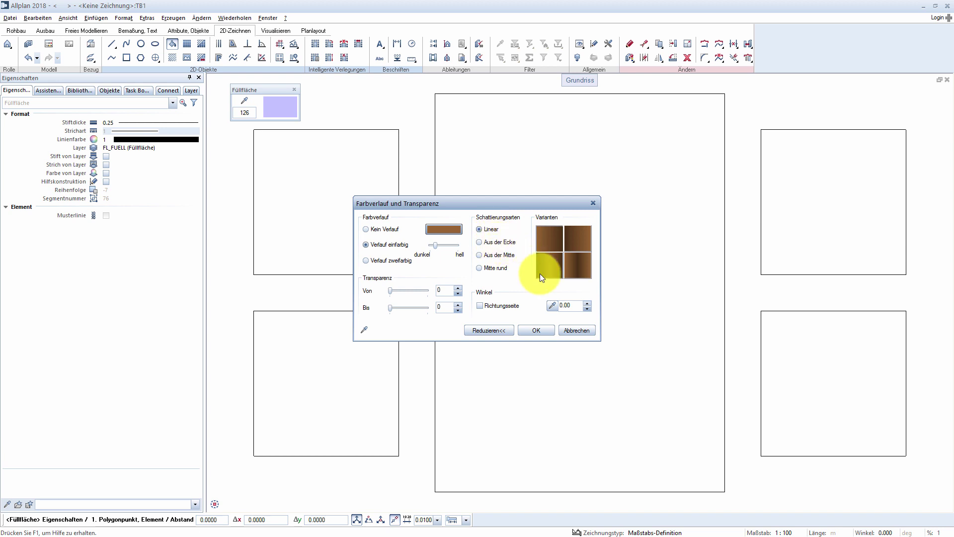
# Step: Set the gradient Winkel to 35 and confirm the gradient settings with OK
pyautogui.click(569, 305)
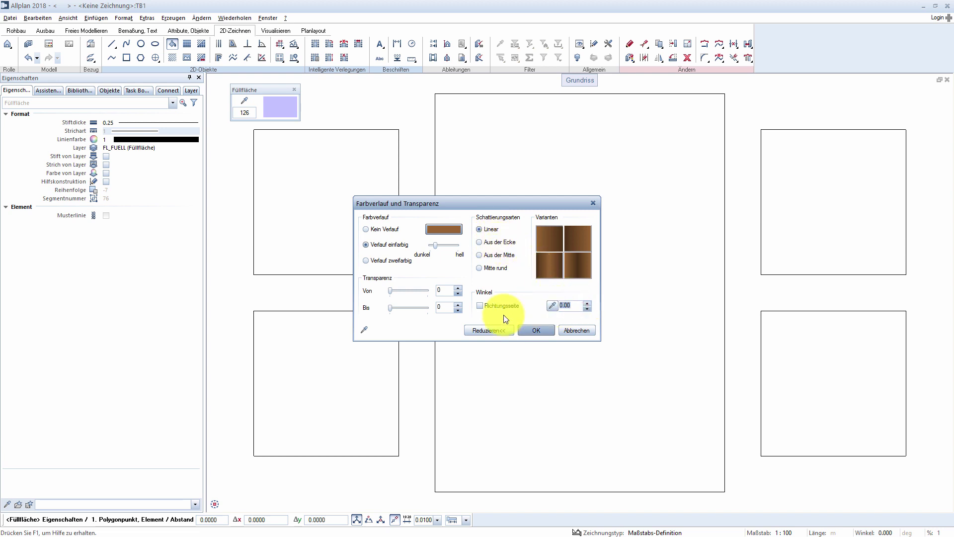
pyautogui.write('35')
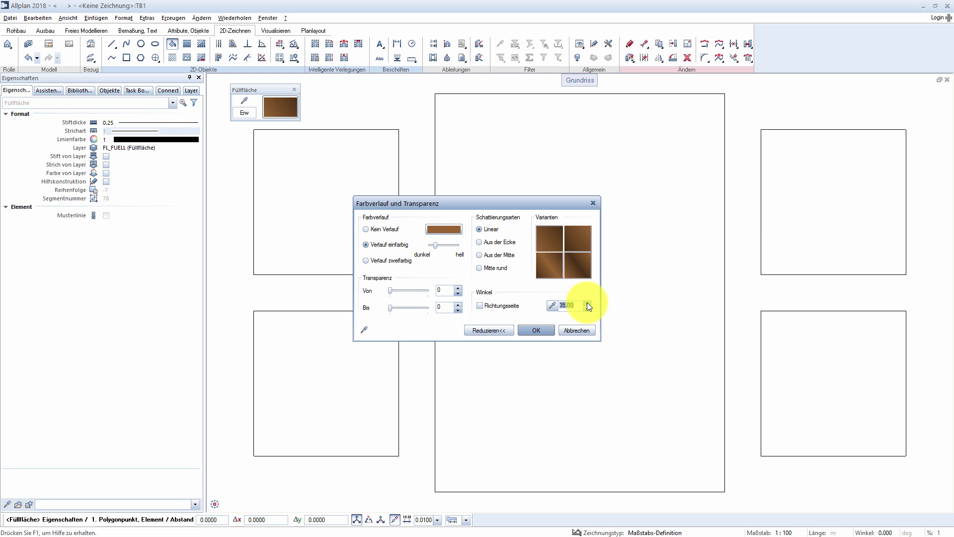
pyautogui.click(527, 330)
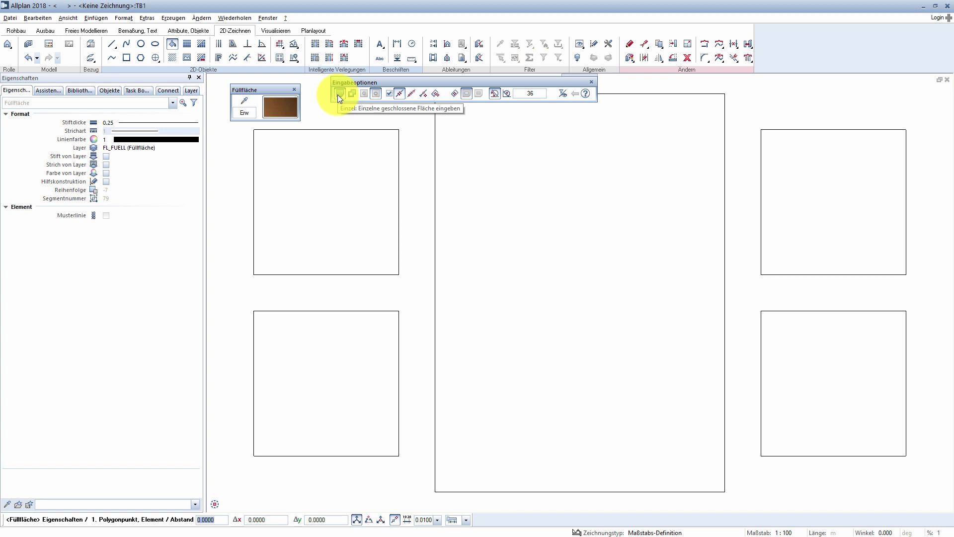
# Step: Toggle Elemente polygonisieren and Bezugspunkteingabe, and switch off the current area input mode
pyautogui.click(389, 96)
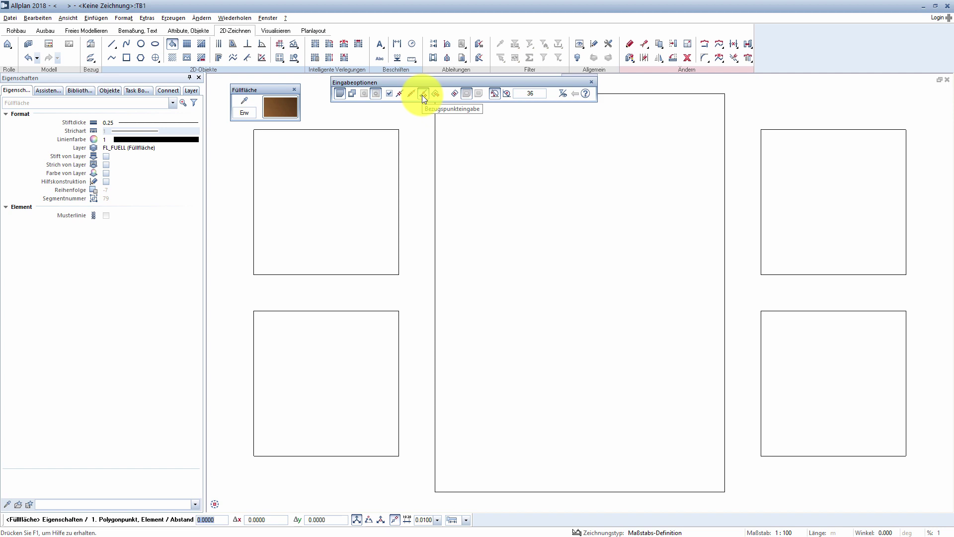
pyautogui.click(424, 94)
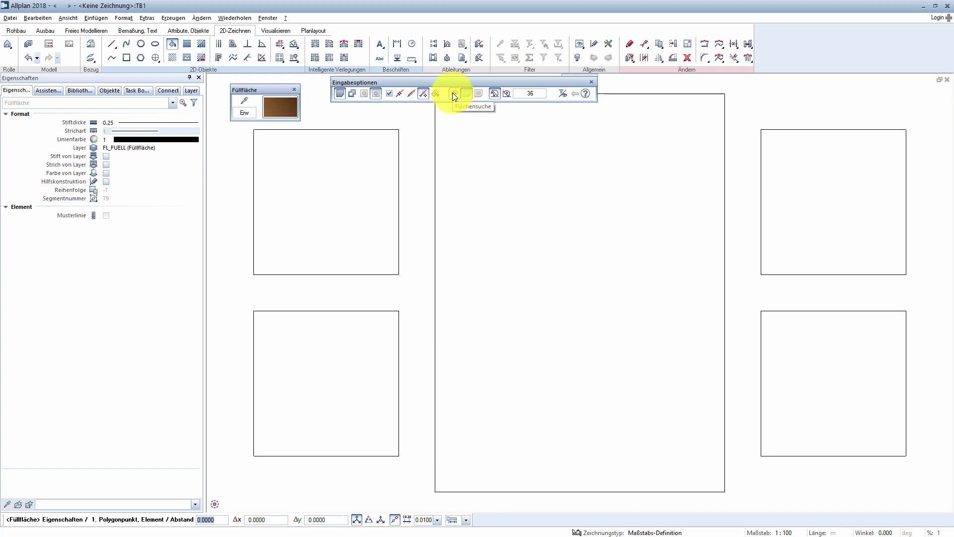
pyautogui.click(452, 93)
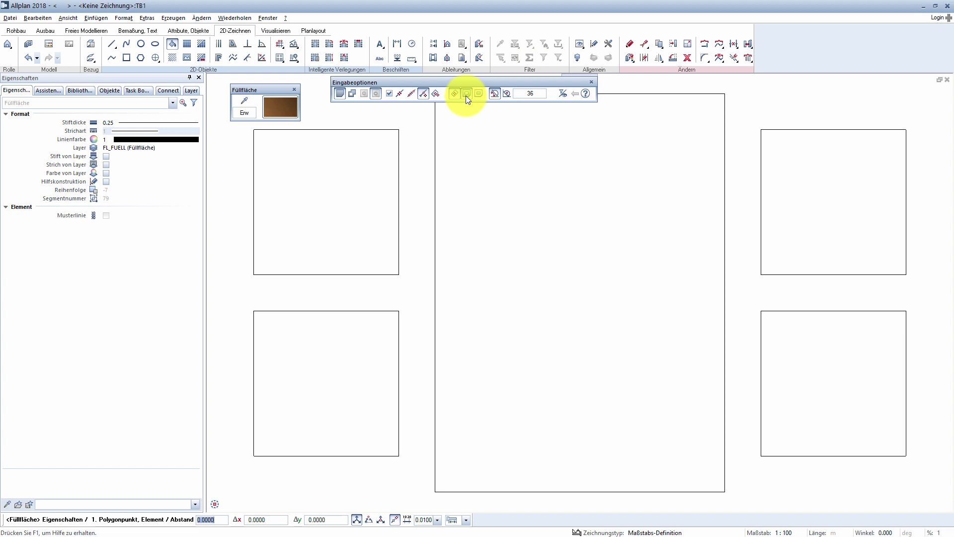
# Step: With Flächensuche on, fill the five rectangles by picking inside each, then end with Esc
pyautogui.click(455, 94)
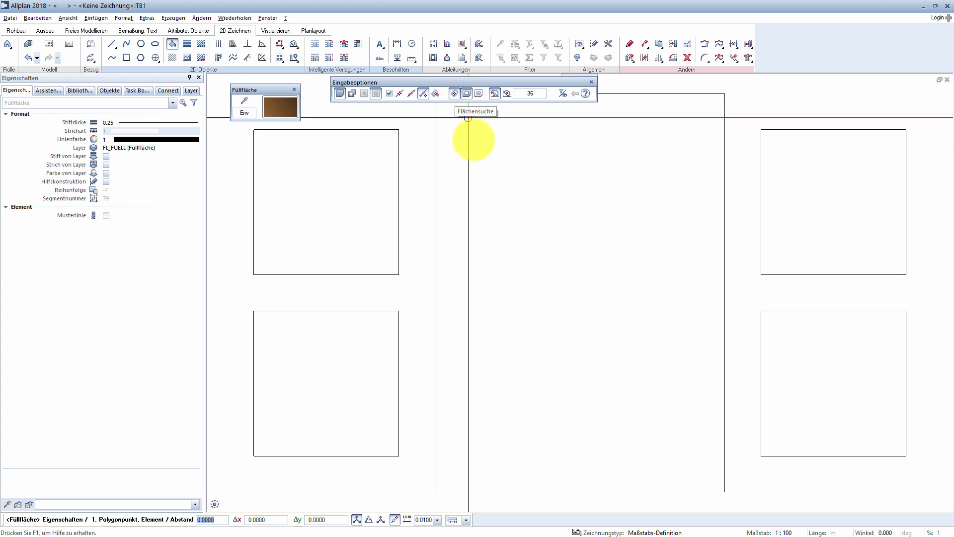
pyautogui.click(329, 212)
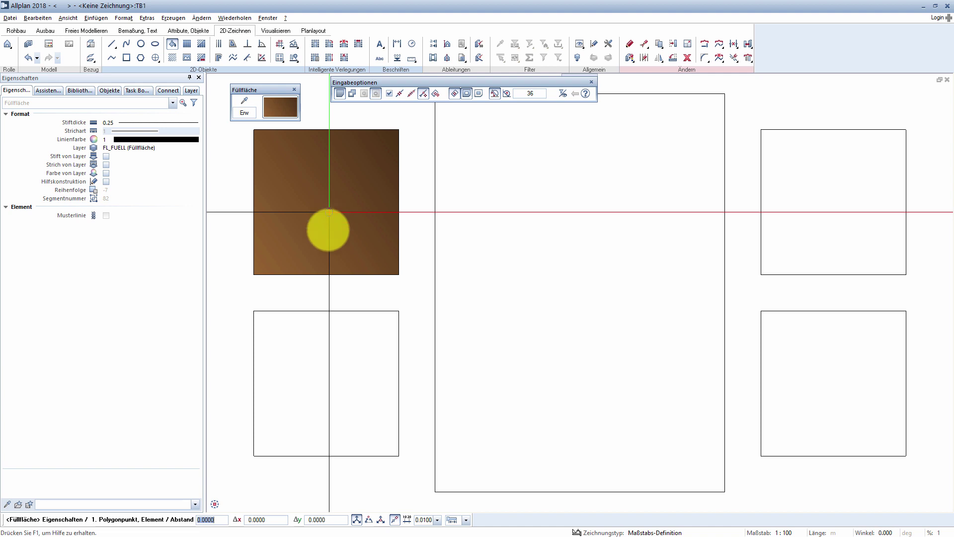
pyautogui.click(323, 345)
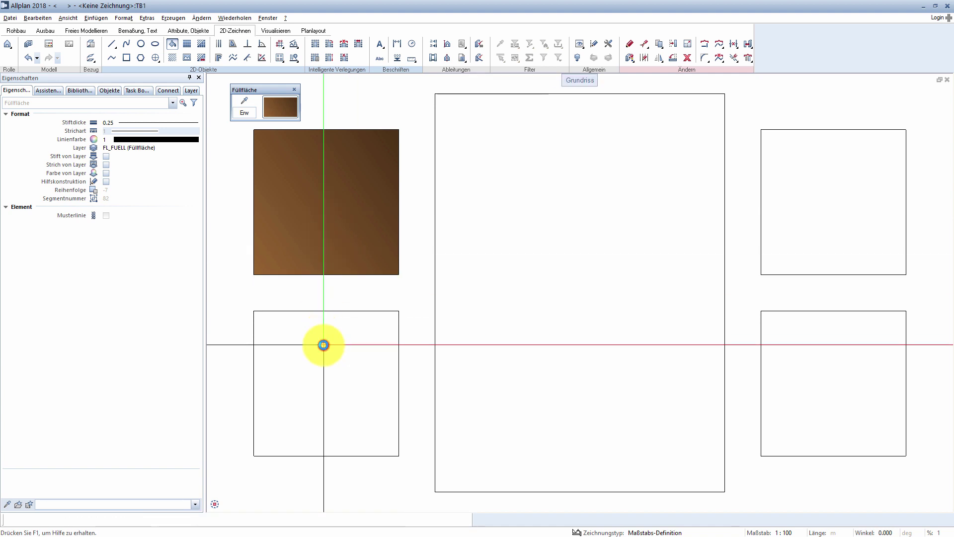
pyautogui.click(520, 308)
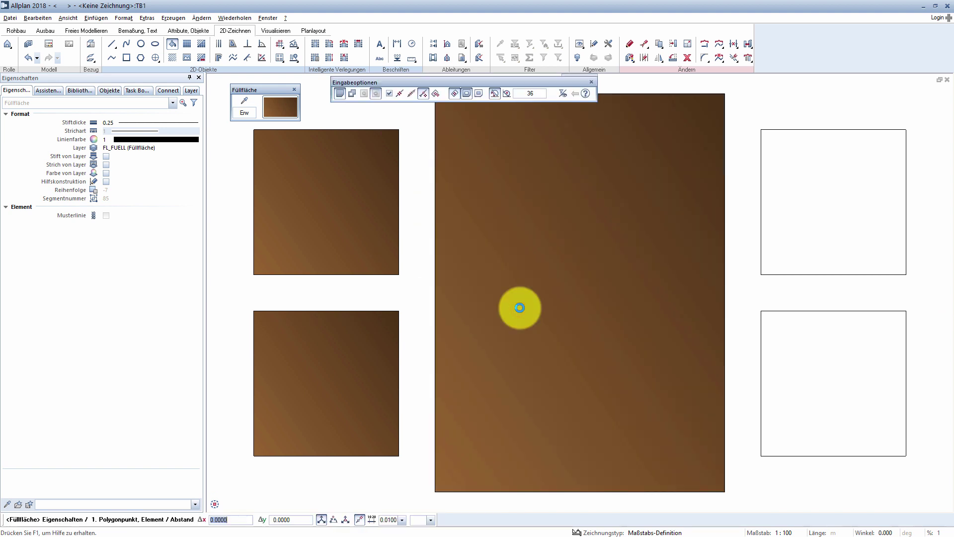
pyautogui.click(853, 221)
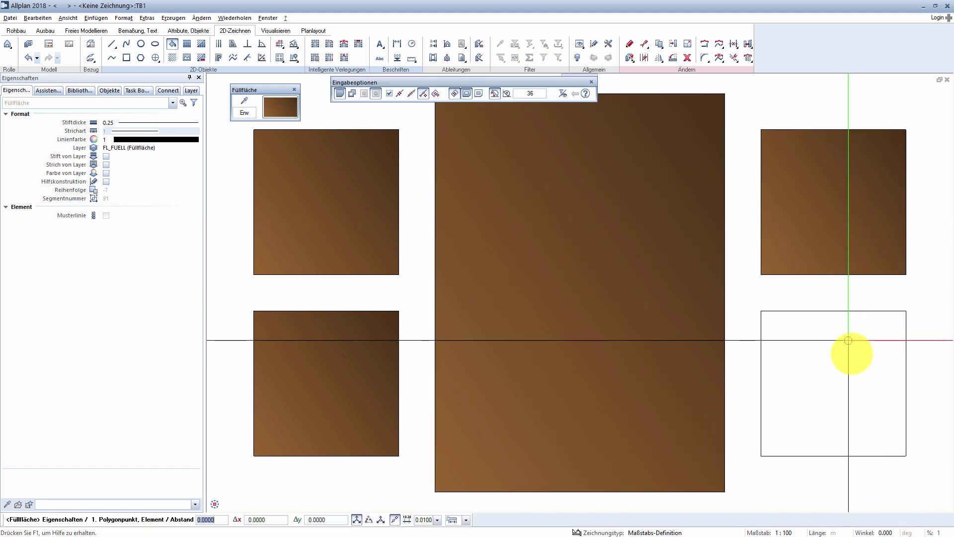
pyautogui.click(859, 382)
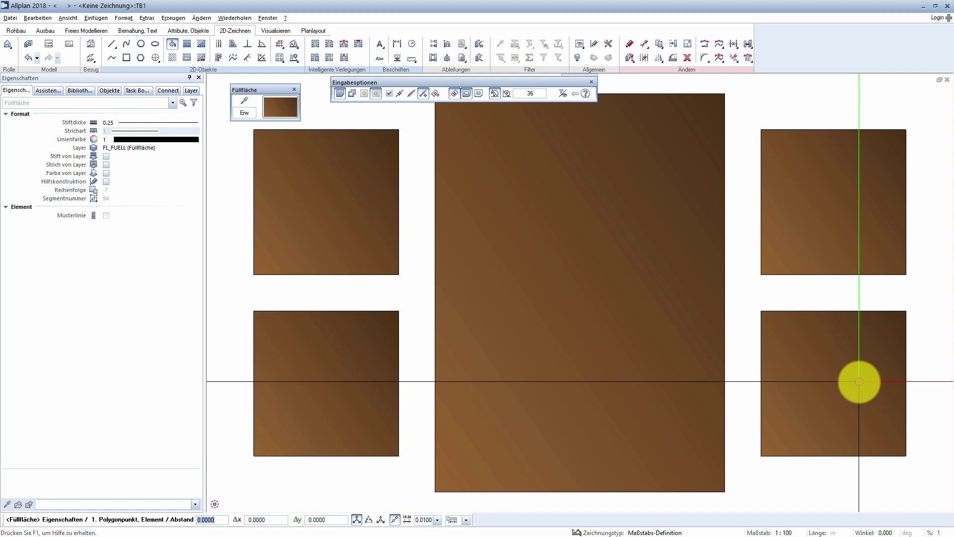
pyautogui.press('Escape')
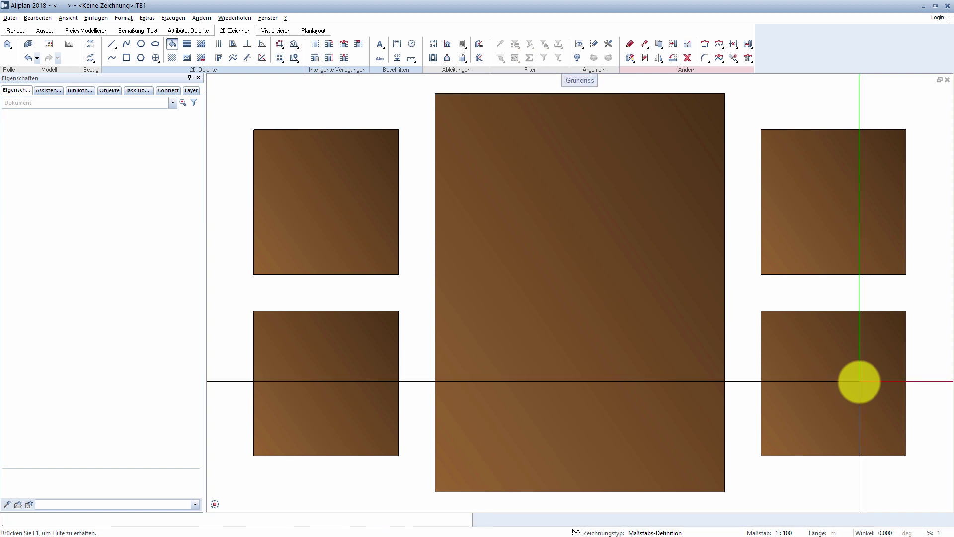